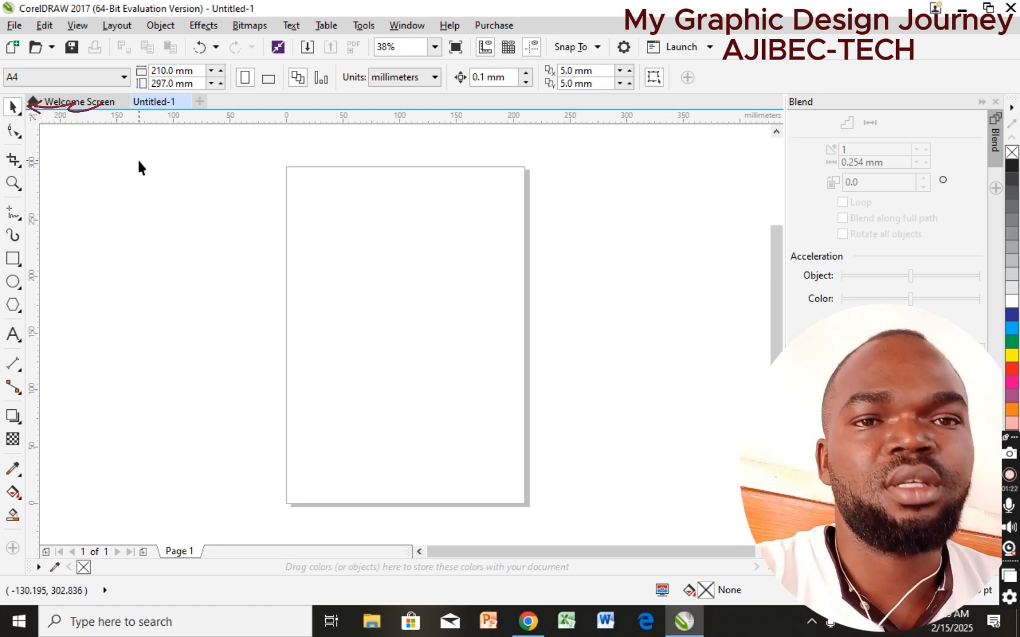
pyautogui.click(15, 131)
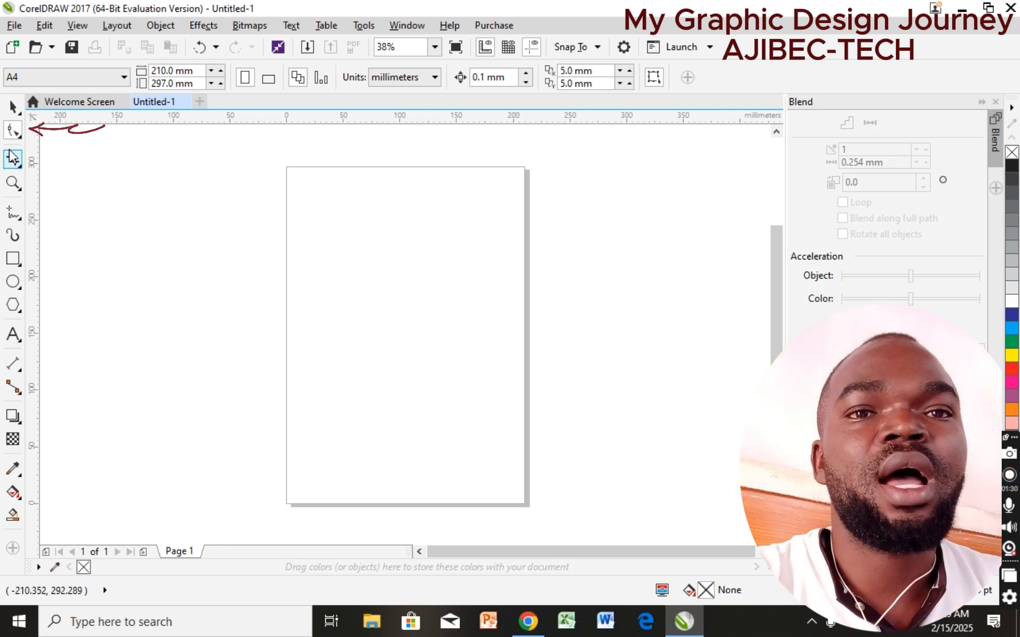
pyautogui.click(20, 135)
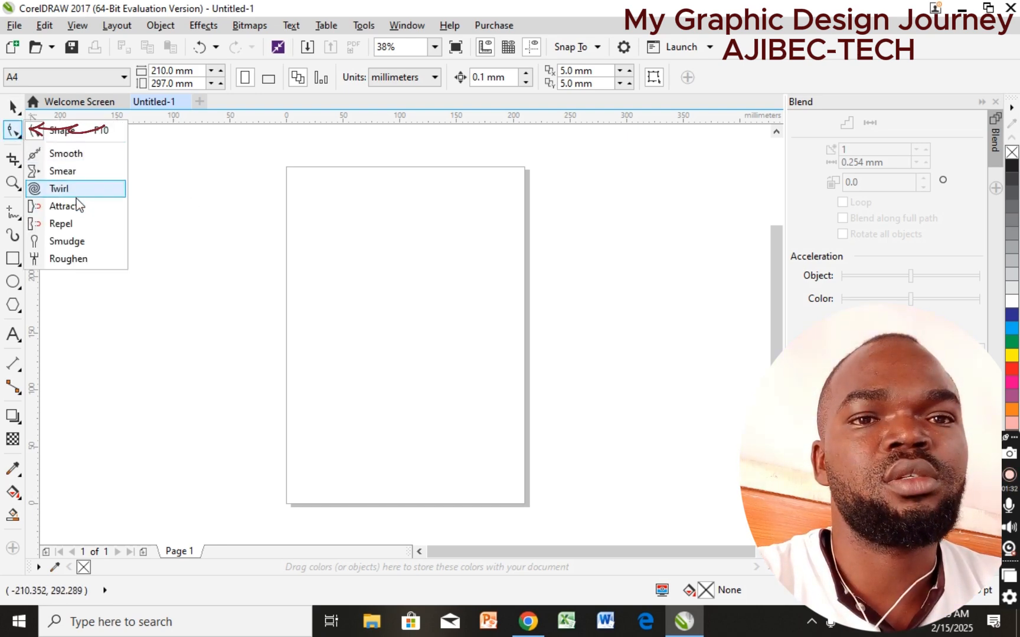
pyautogui.click(18, 134)
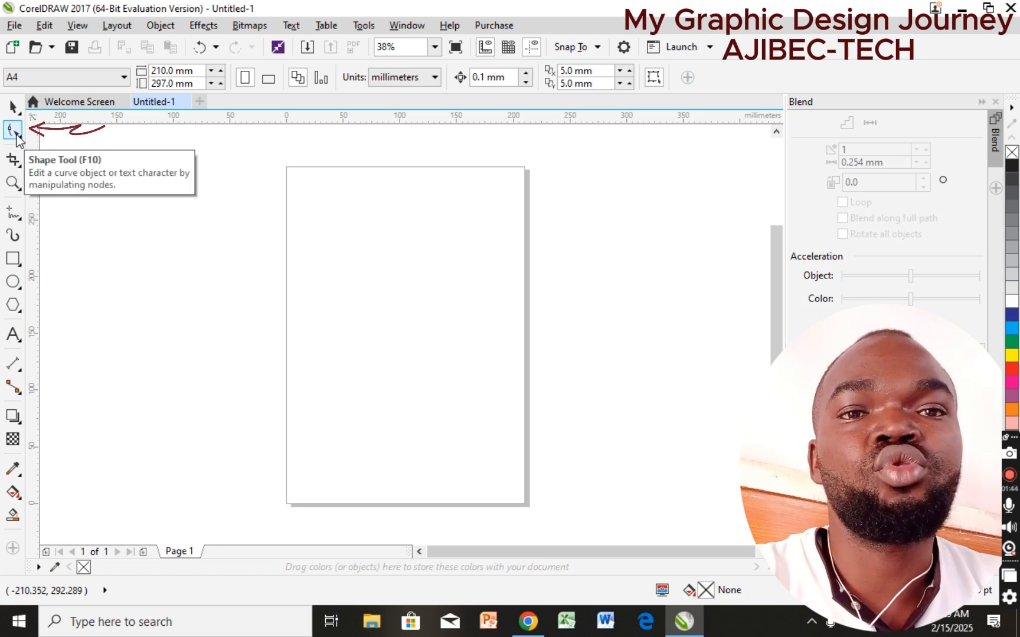
# Draw a rectangle about 202.5 × 187 mm overlapping the page's left edge and round all its corners to about 79.5 mm
pyautogui.click(13, 259)
pyautogui.moveTo(185, 204); pyautogui.dragTo(415, 415)
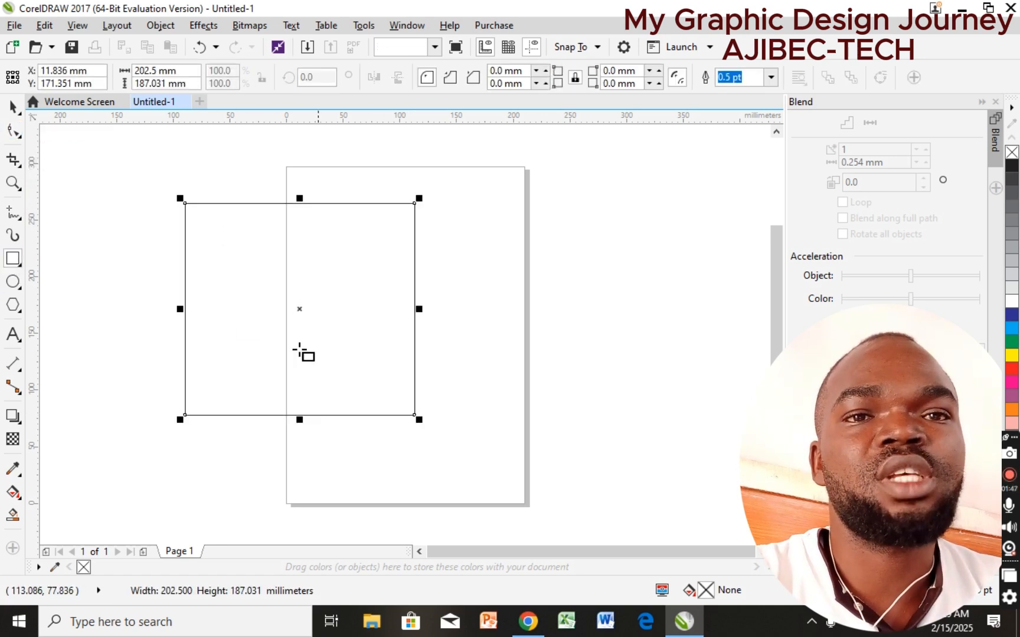
pyautogui.click(15, 130)
pyautogui.moveTo(186, 204); pyautogui.dragTo(162, 290)
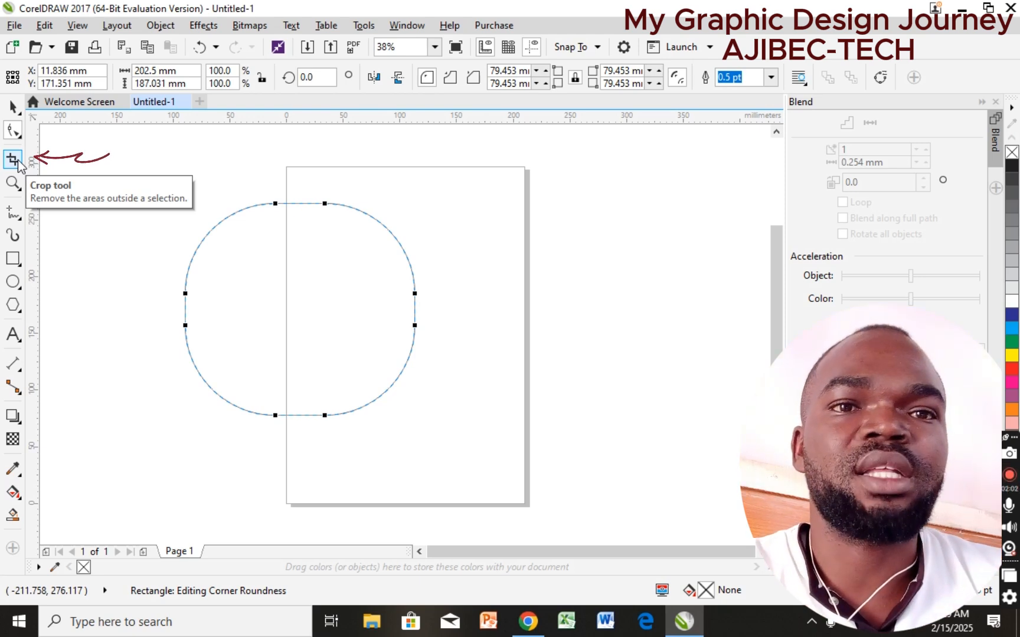
# Crop off the rounded rectangle's right part using a crop area about 184 × 243 mm, and move the remaining curve onto the page
pyautogui.click(13, 159)
pyautogui.moveTo(142, 201); pyautogui.dragTo(350, 476)
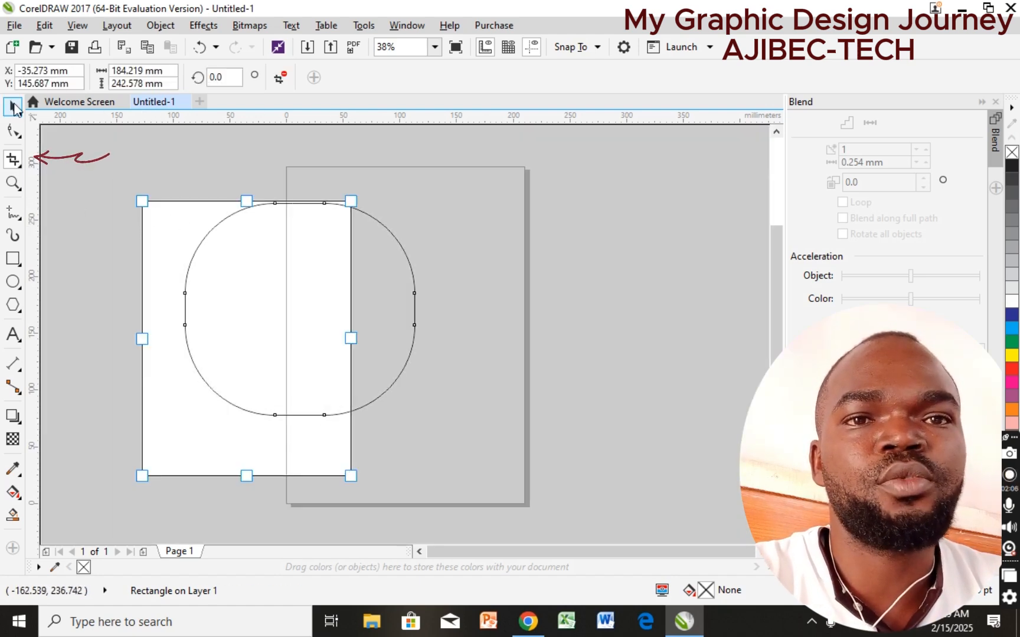
pyautogui.click(13, 106)
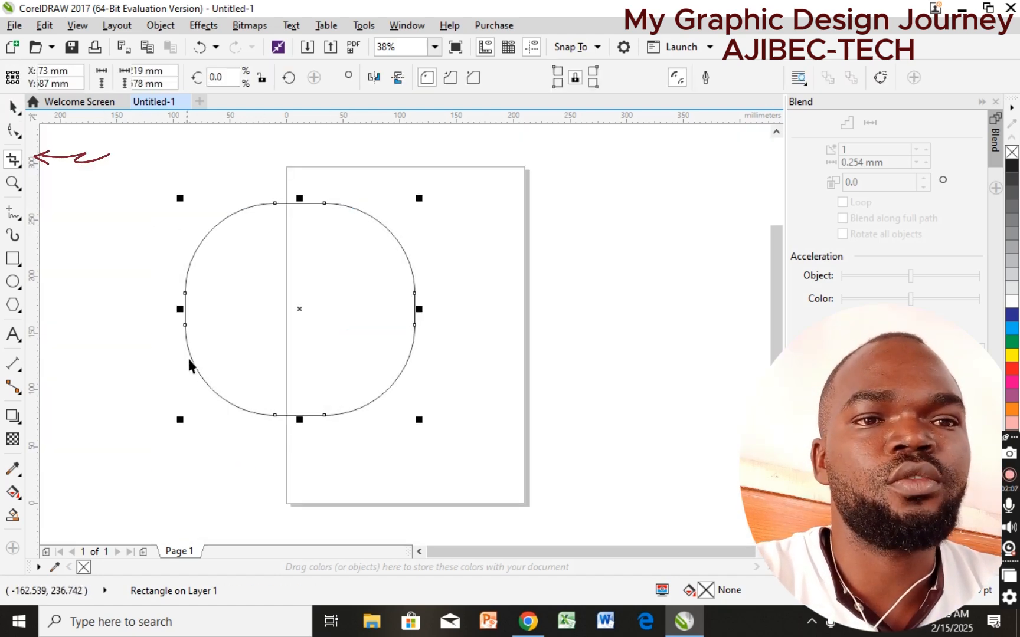
pyautogui.click(14, 162)
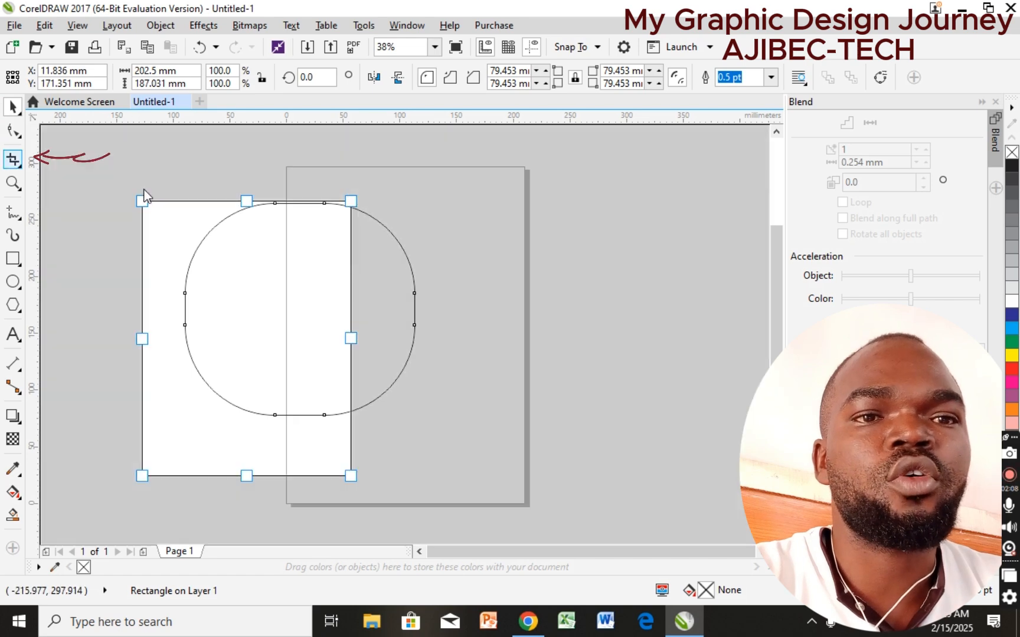
pyautogui.doubleClick(183, 242)
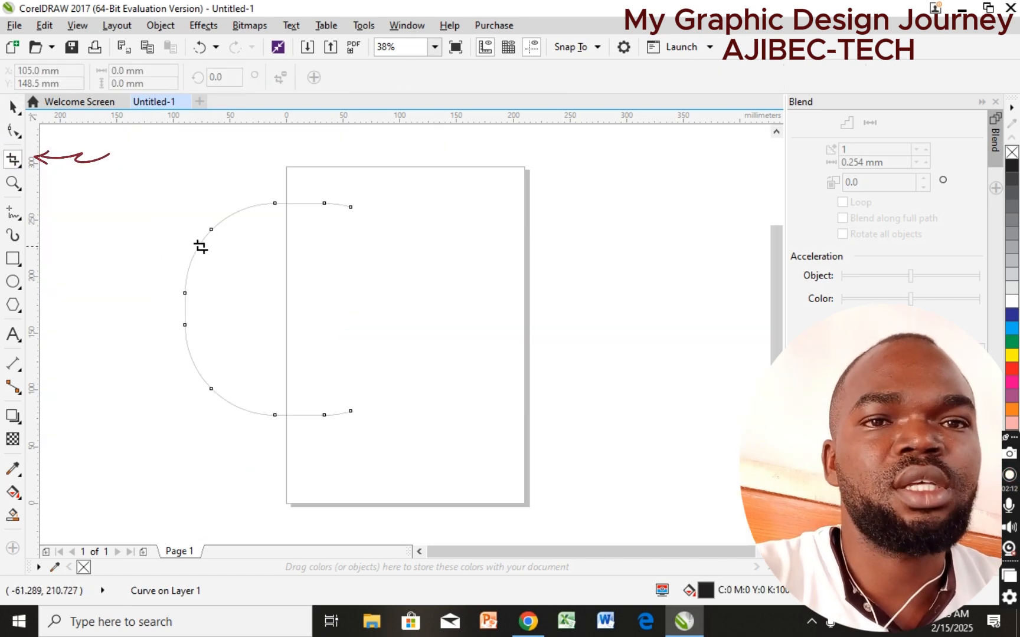
pyautogui.click(13, 107)
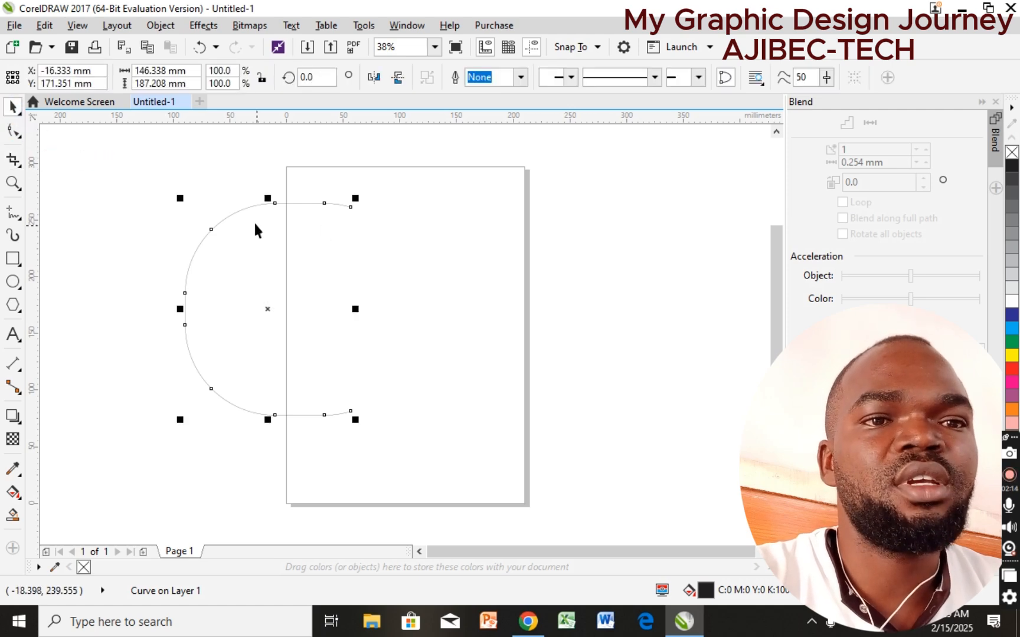
pyautogui.moveTo(238, 212); pyautogui.dragTo(395, 211)
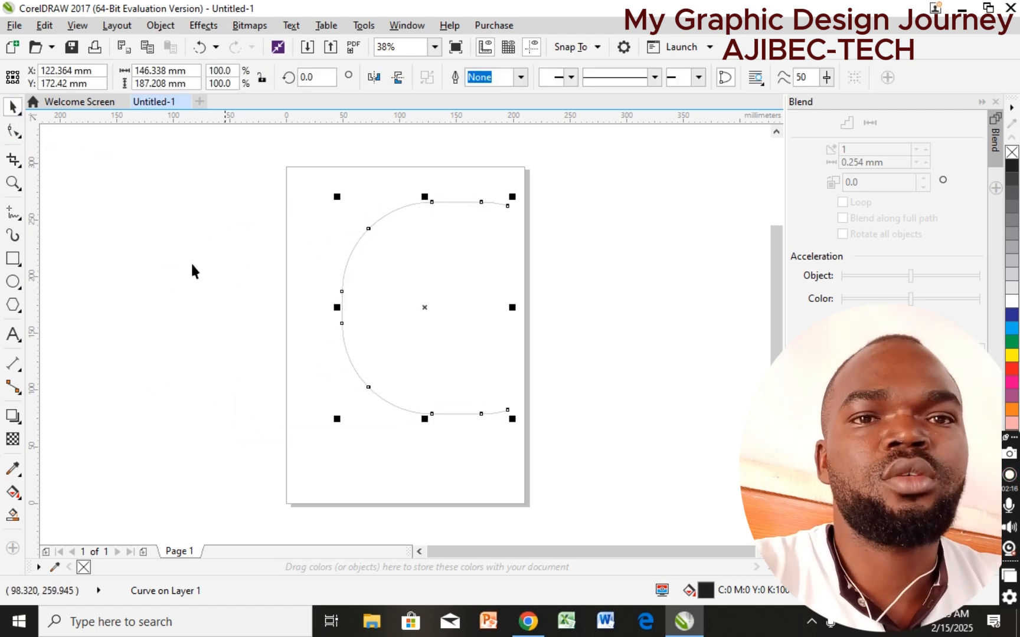
pyautogui.click(19, 167)
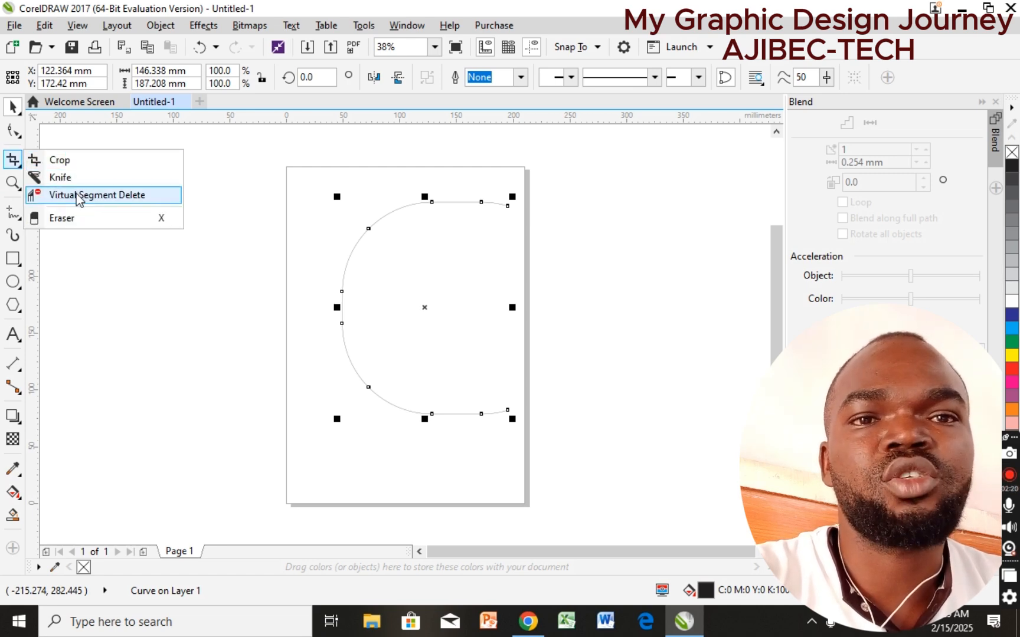
pyautogui.click(115, 273)
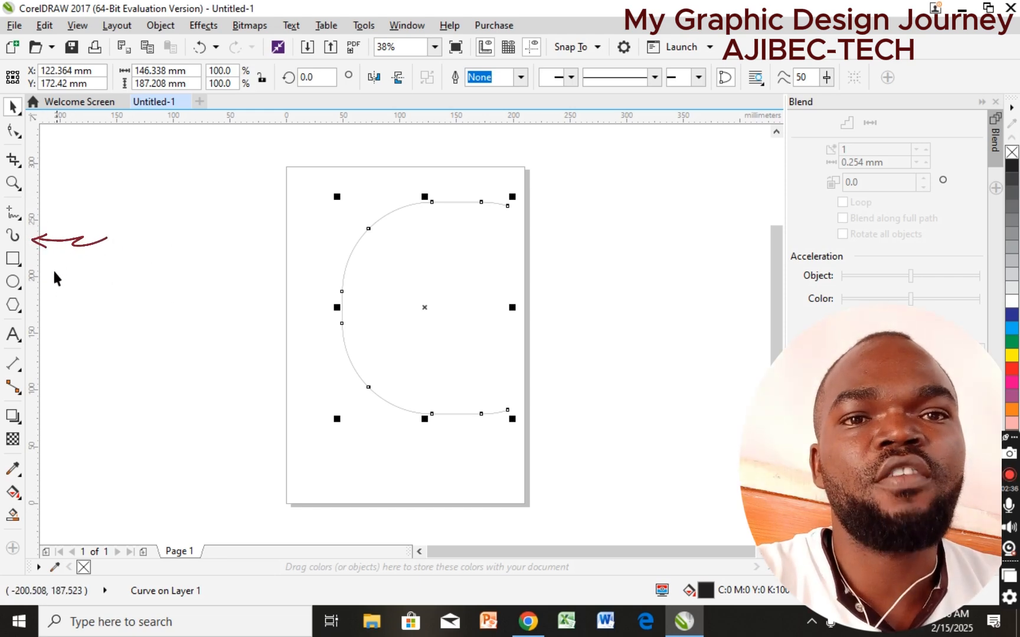
# Draw a wavy freehand curve about 236 × 88 mm and a nearly horizontal straight line about 325 mm long below it
pyautogui.click(13, 212)
pyautogui.moveTo(122, 246)
pyautogui.mouseDown()
pyautogui.moveTo(155, 227)
pyautogui.moveTo(263, 251)
pyautogui.moveTo(297, 201)
pyautogui.moveTo(348, 227)
pyautogui.moveTo(368, 201)
pyautogui.moveTo(390, 205)
pyautogui.mouseUp()
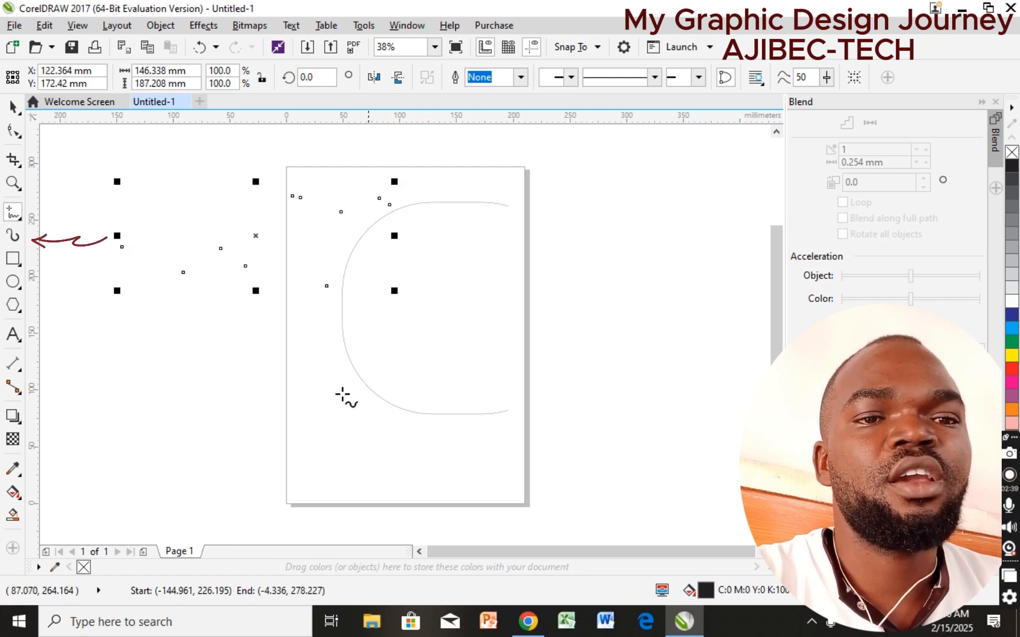
pyautogui.click(225, 377)
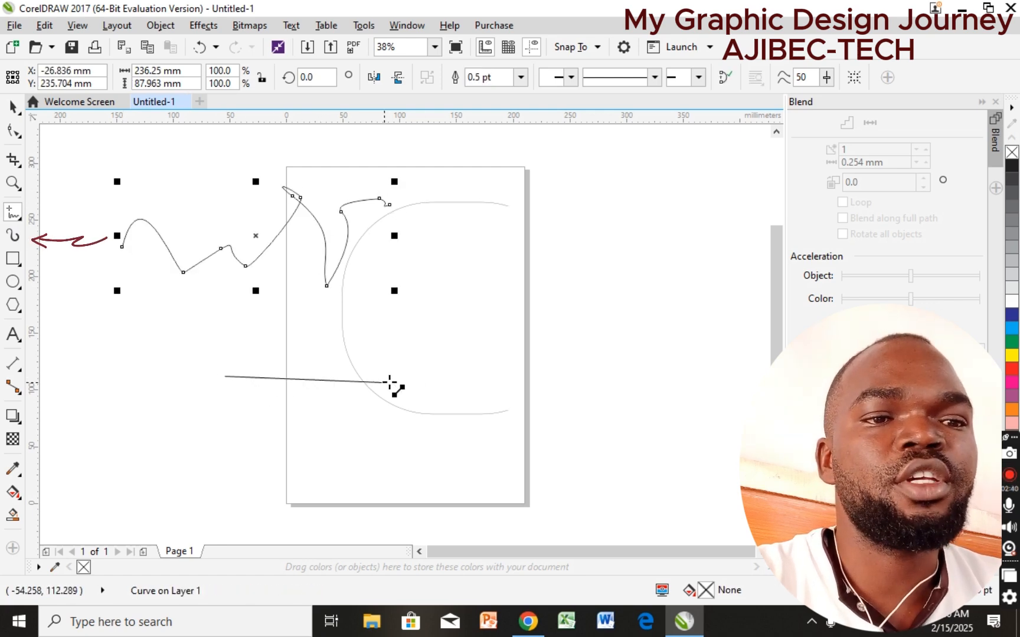
pyautogui.click(594, 375)
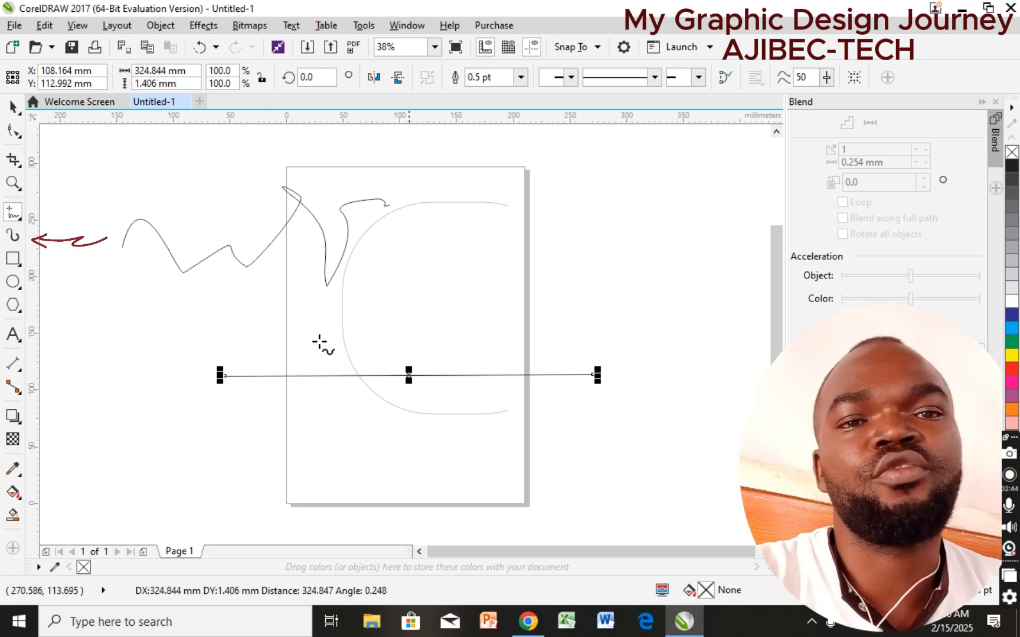
pyautogui.click(21, 220)
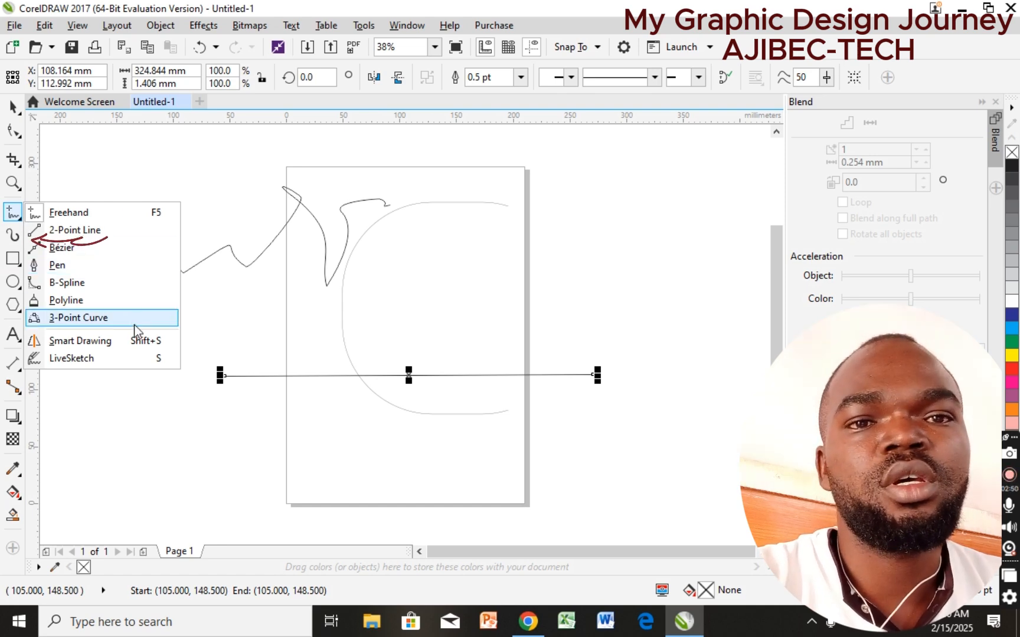
pyautogui.click(157, 183)
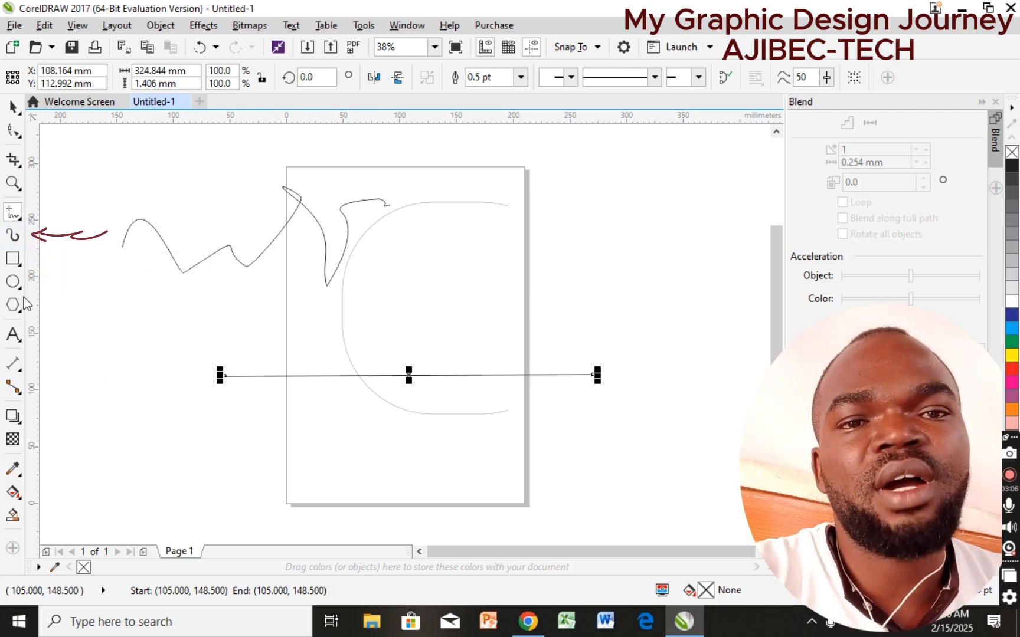
# Draw a small square outside the page's left edge and a wide rectangle about 262 × 58 mm just above the straight line
pyautogui.click(15, 260)
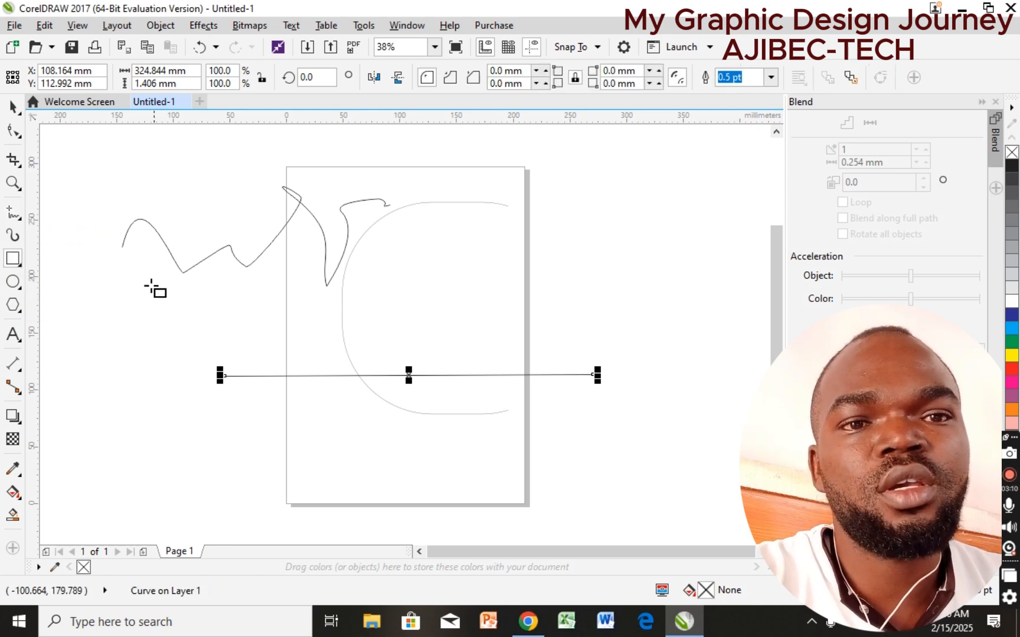
pyautogui.moveTo(122, 280)
pyautogui.mouseDown()
pyautogui.moveTo(159, 303)
pyautogui.moveTo(182, 345)
pyautogui.mouseUp()
pyautogui.moveTo(224, 288)
pyautogui.mouseDown()
pyautogui.moveTo(468, 379)
pyautogui.moveTo(522, 354)
pyautogui.mouseUp()
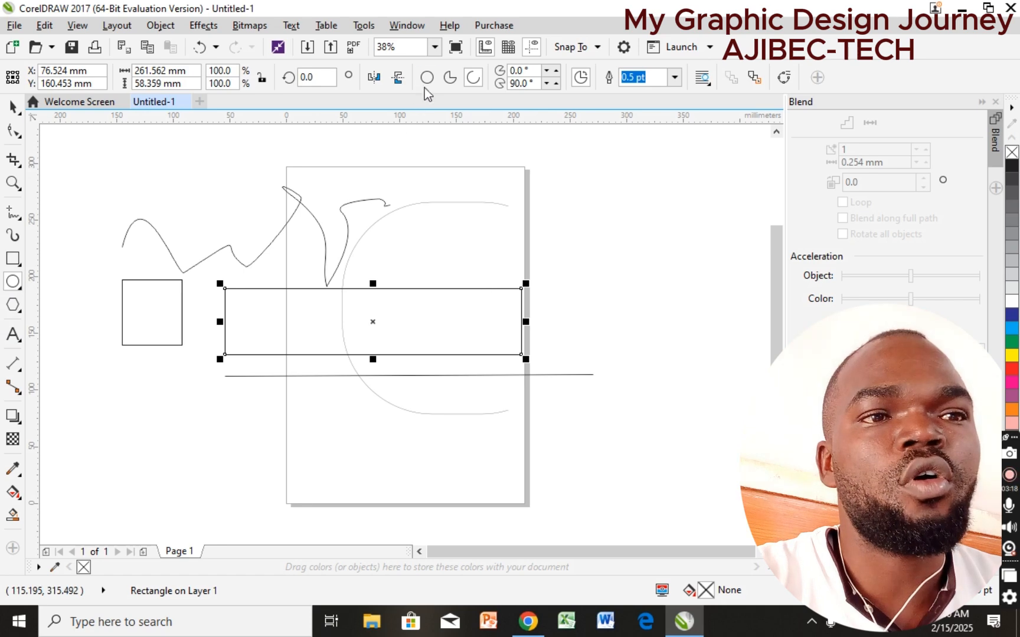
# Draw a full ellipse about 103 × 114 mm to the right of the page and a five-sided polygon about 204 × 212 mm
pyautogui.click(427, 77)
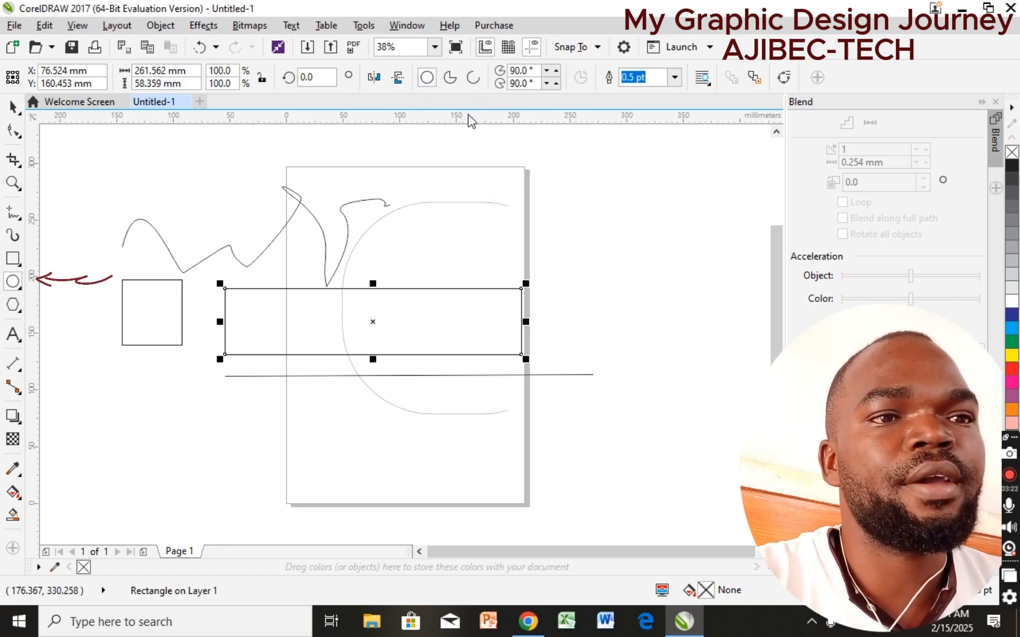
pyautogui.moveTo(541, 200); pyautogui.dragTo(659, 329)
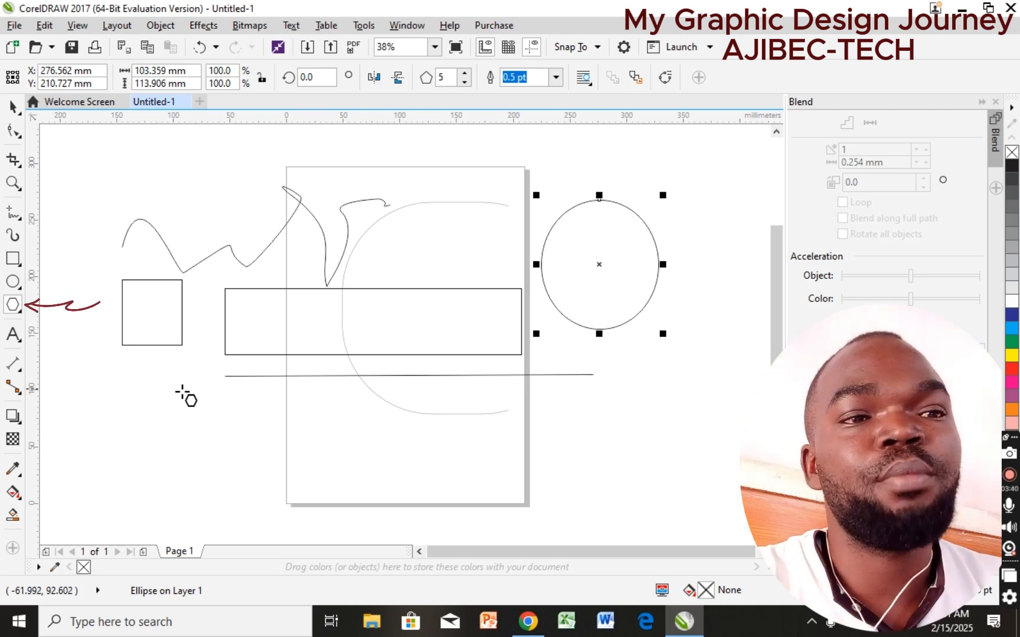
pyautogui.moveTo(173, 173); pyautogui.dragTo(414, 422)
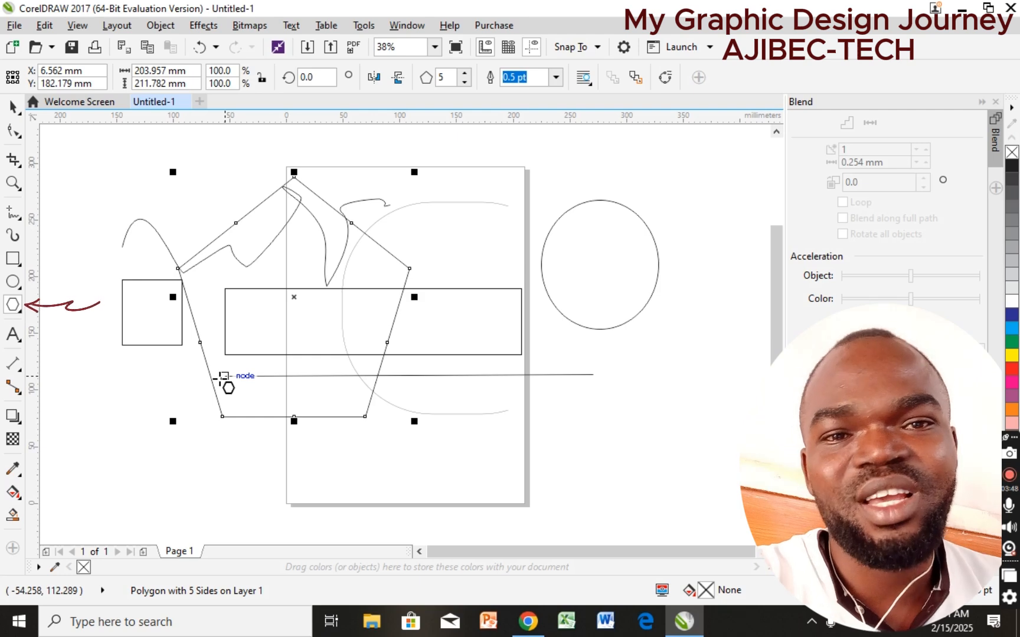
# Add the artistic text "gfjjhfh" below the small square
pyautogui.click(13, 334)
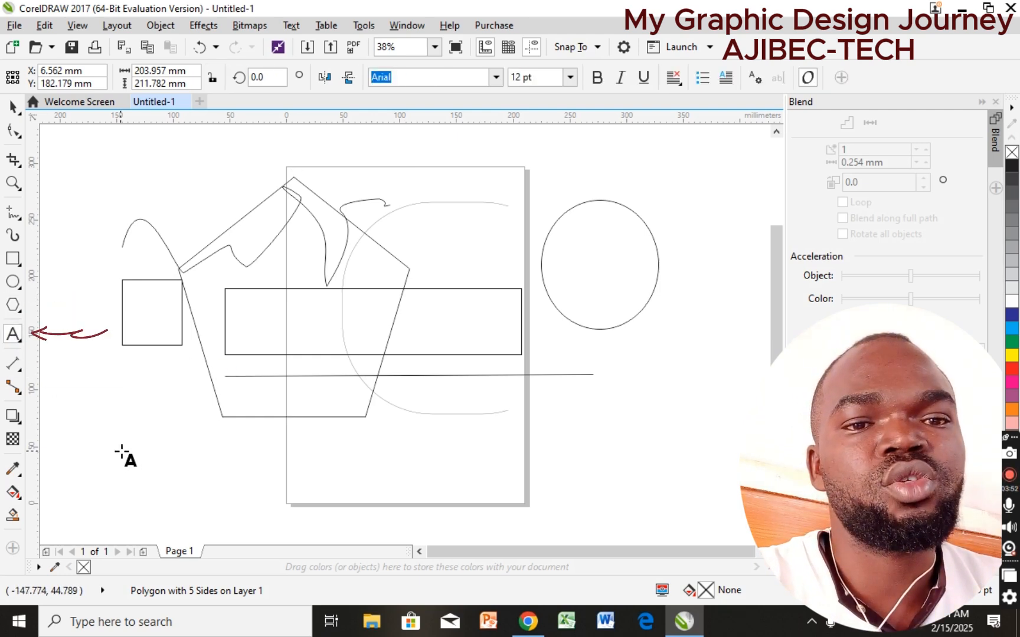
pyautogui.click(133, 424)
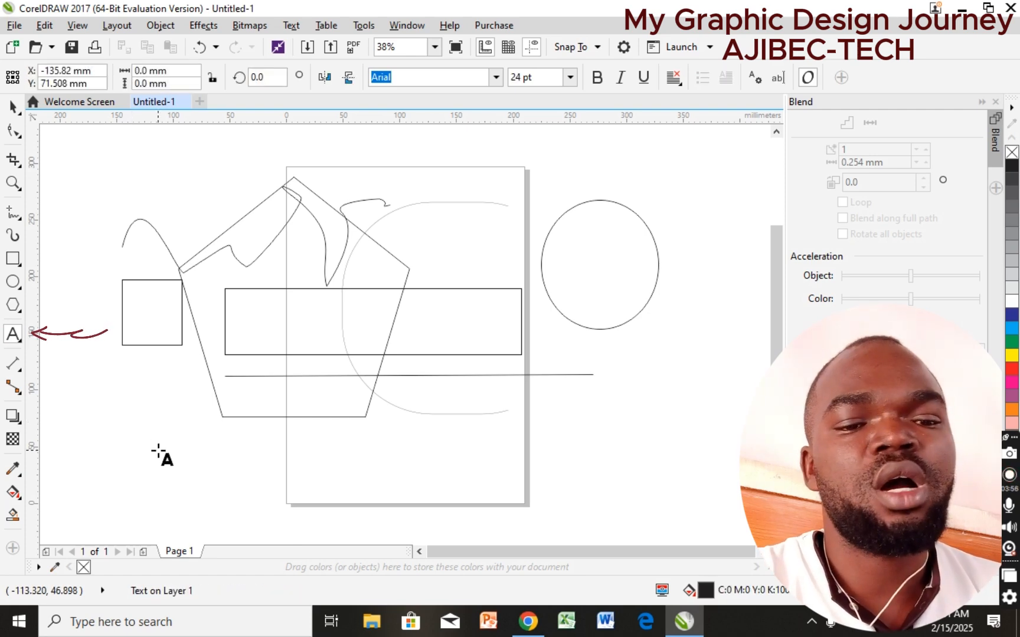
pyautogui.write('gfjjhf')
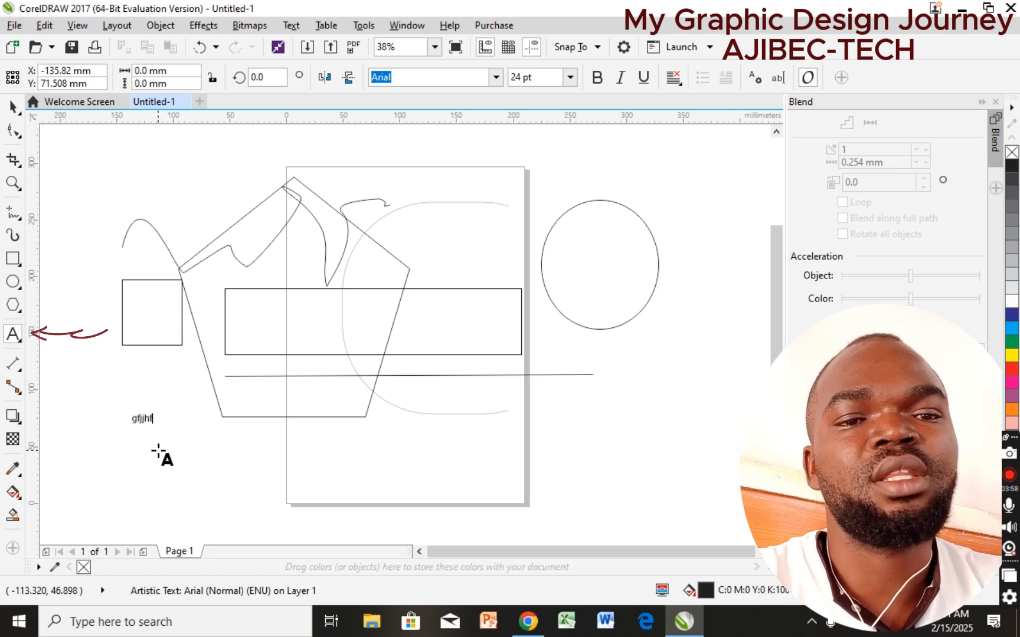
pyautogui.write('h')
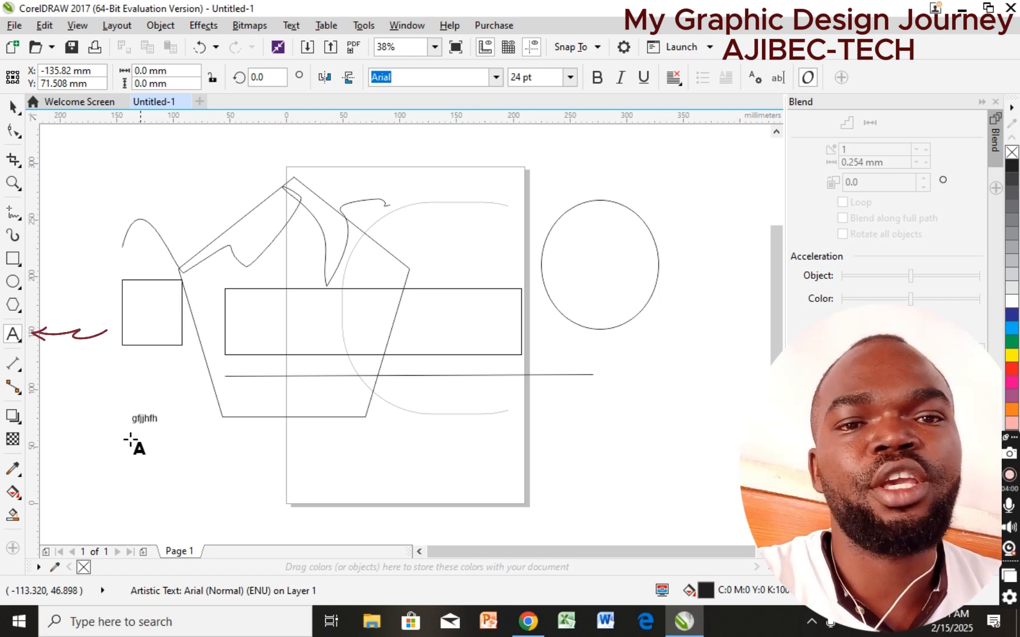
pyautogui.hotkey('ctrl', 'space')
# Add a parallel dimension line alongside the left side of the small square
pyautogui.click(13, 363)
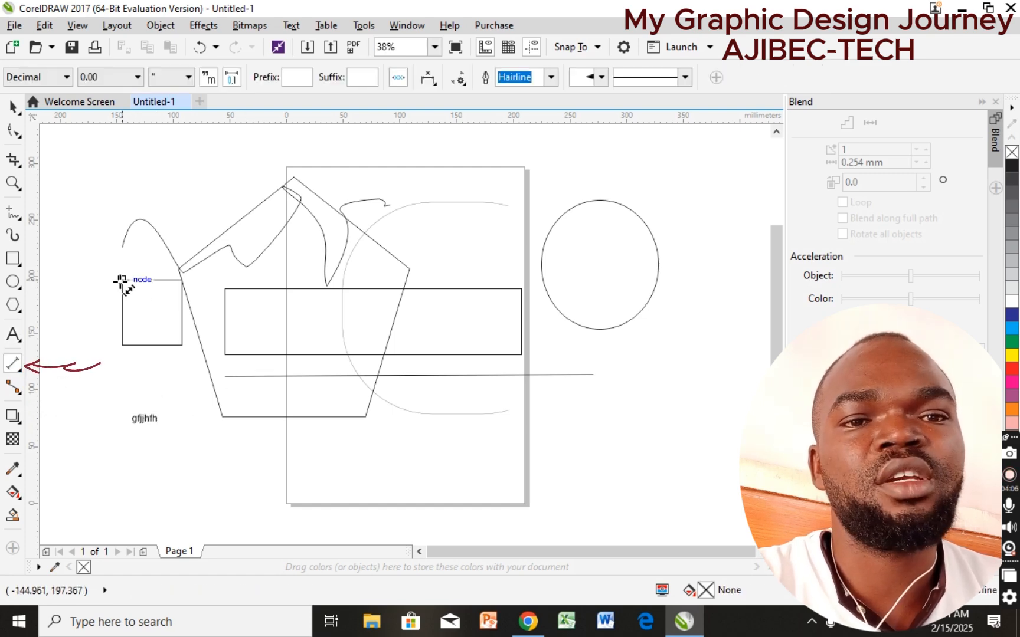
pyautogui.moveTo(123, 344); pyautogui.dragTo(88, 349)
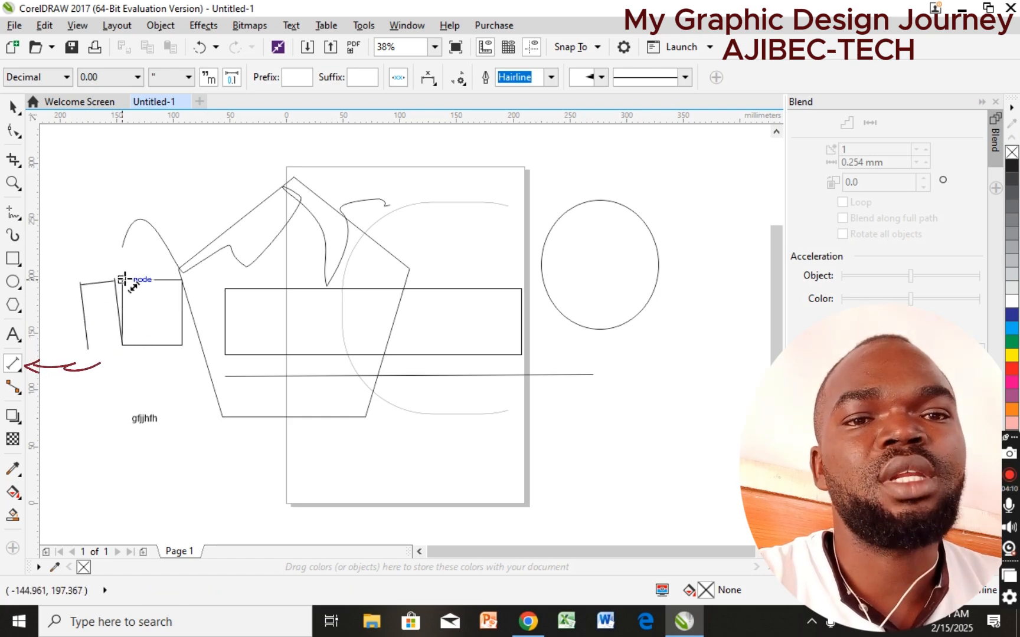
pyautogui.click(124, 279)
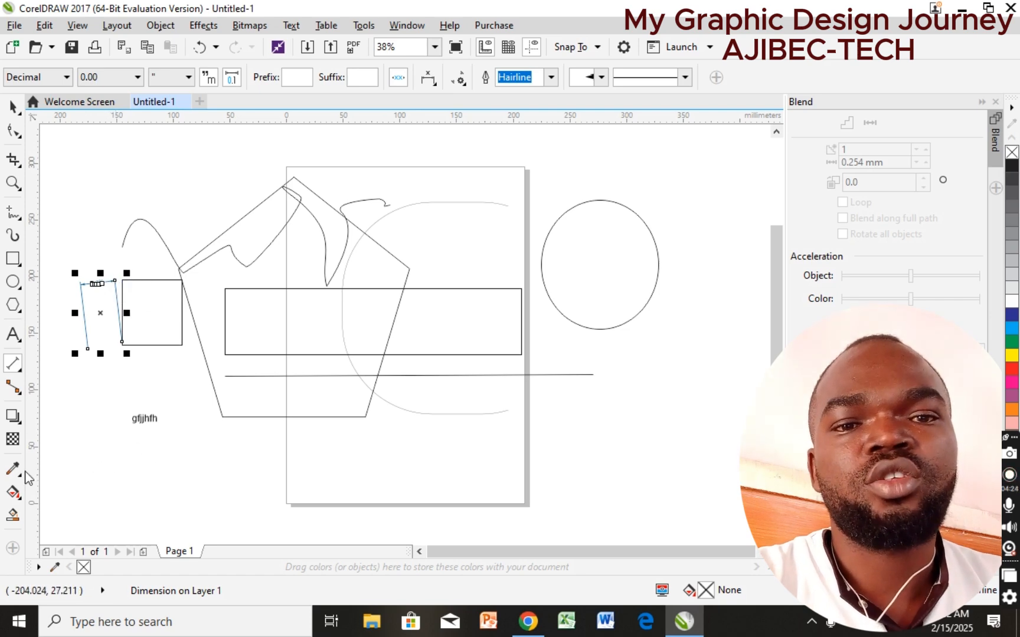
# Activate the Connector tool
pyautogui.click(13, 387)
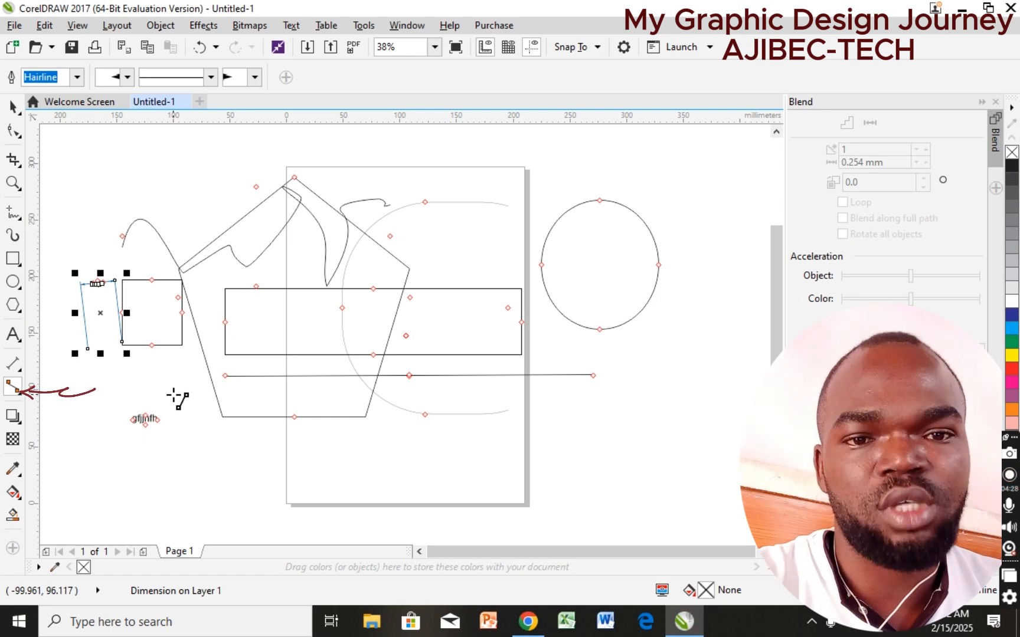